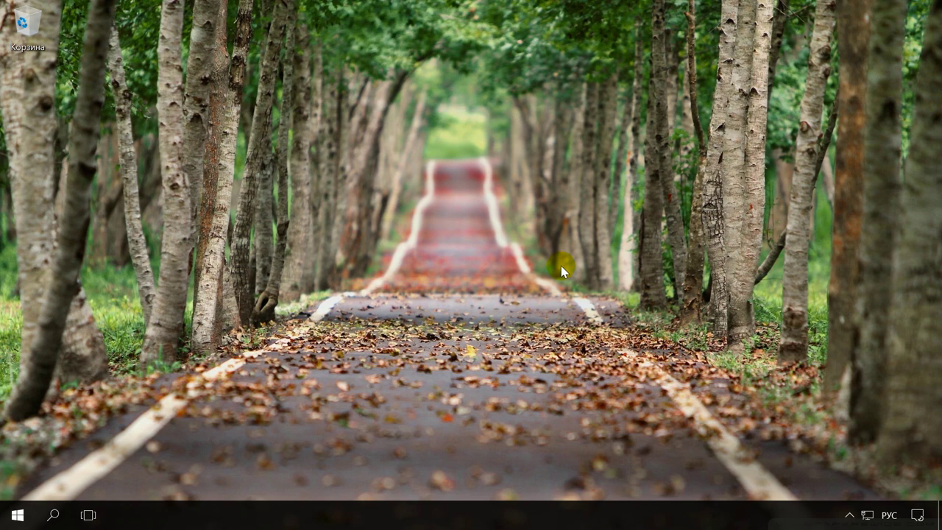
Step: Open Windows Disk Management and enlarge the graphical disk view so Disk 2 also fits below Disk 1
right_click(9, 521)
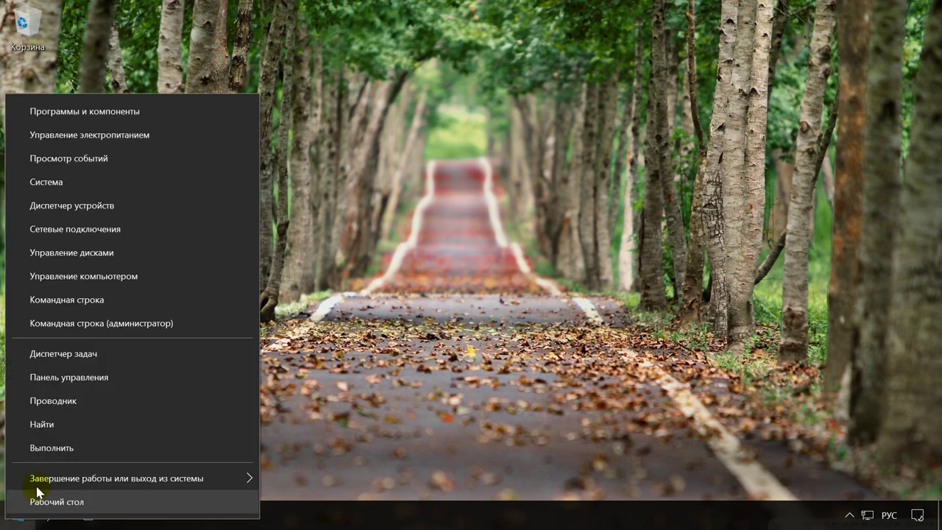
click(103, 254)
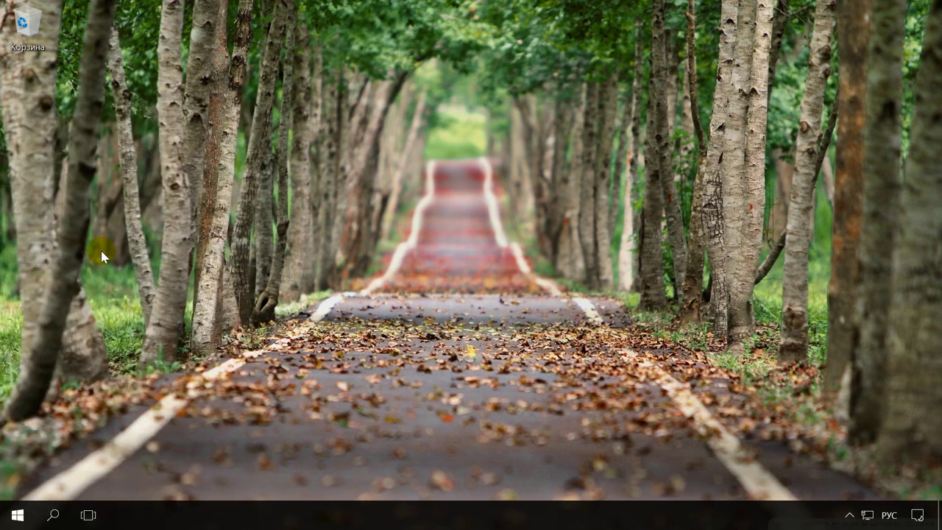
drag(380, 71, 469, 47)
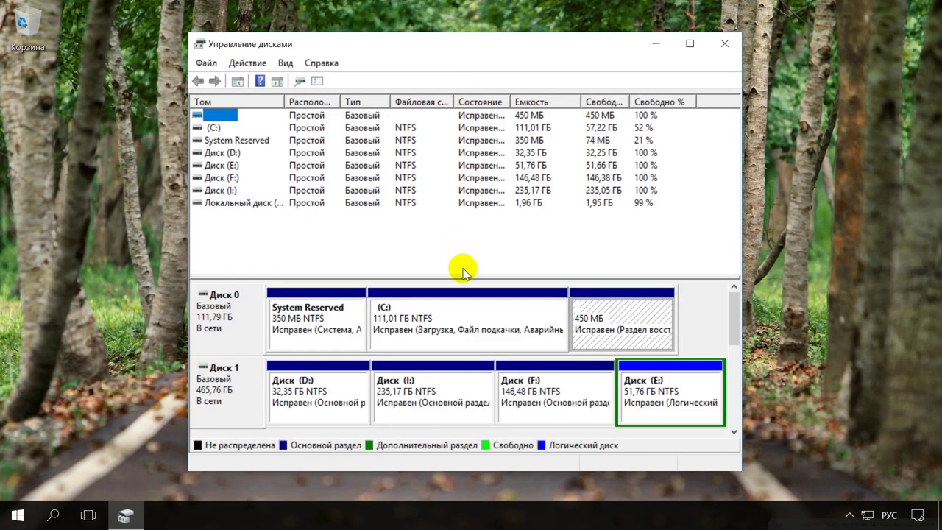
drag(463, 274, 467, 211)
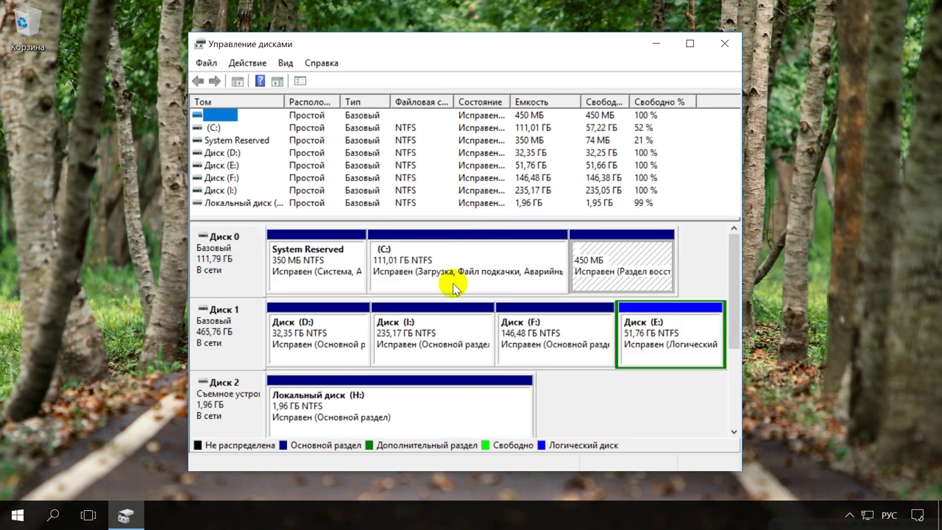
Step: Delete the volumes D: and I: on Disk 1, accepting the loss of their data
right_click(305, 336)
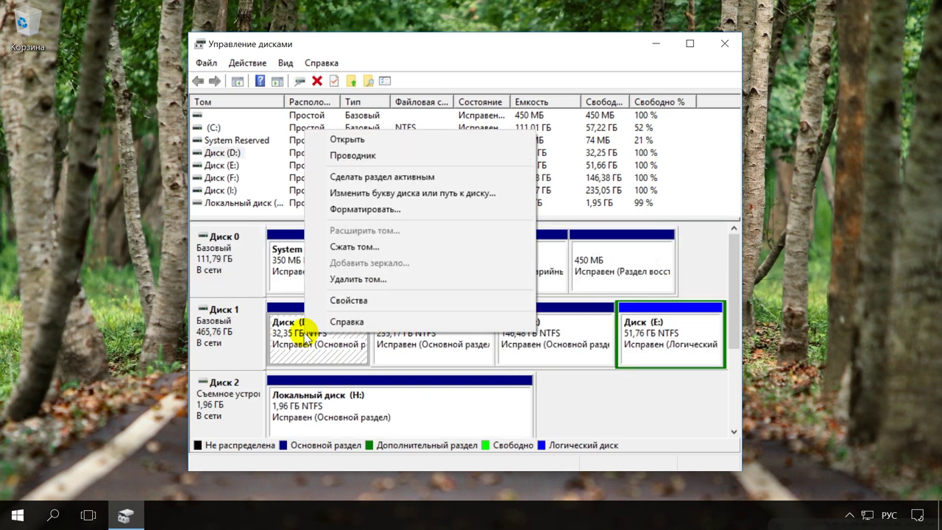
click(368, 280)
click(519, 318)
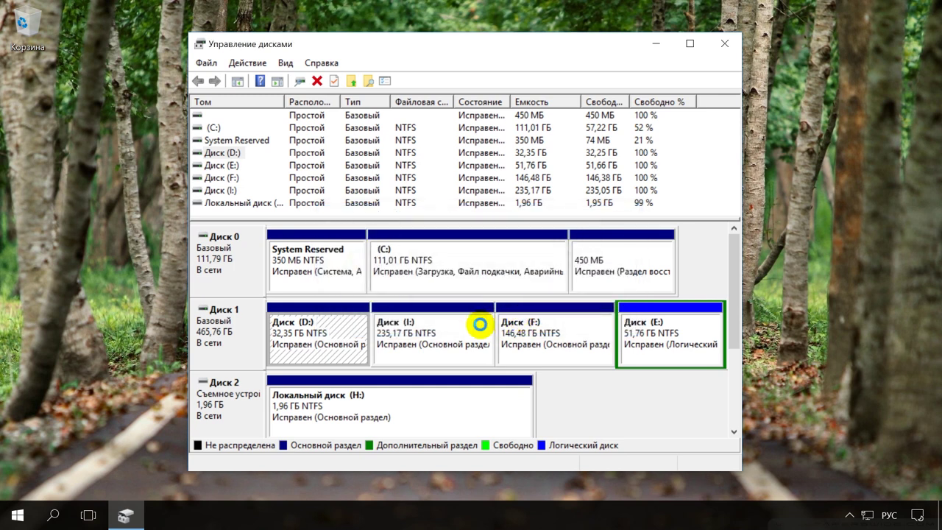
right_click(429, 339)
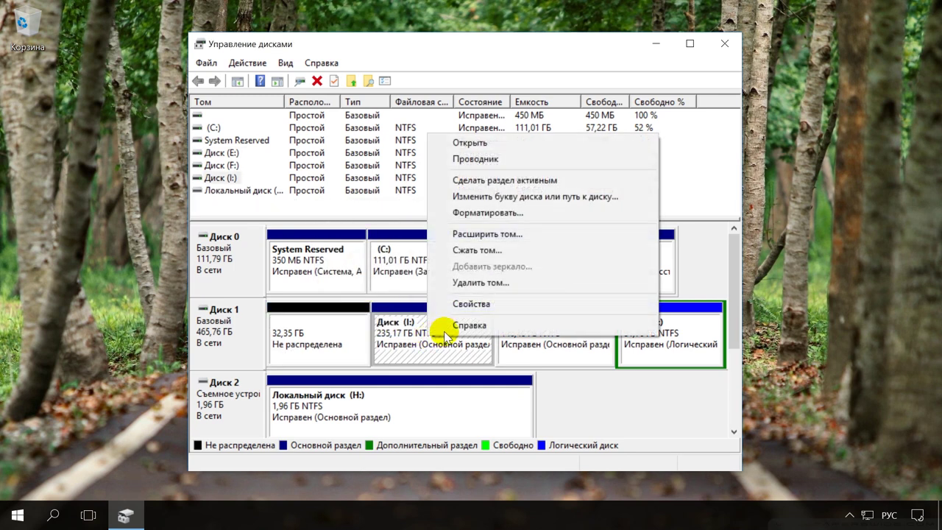
click(482, 283)
click(510, 318)
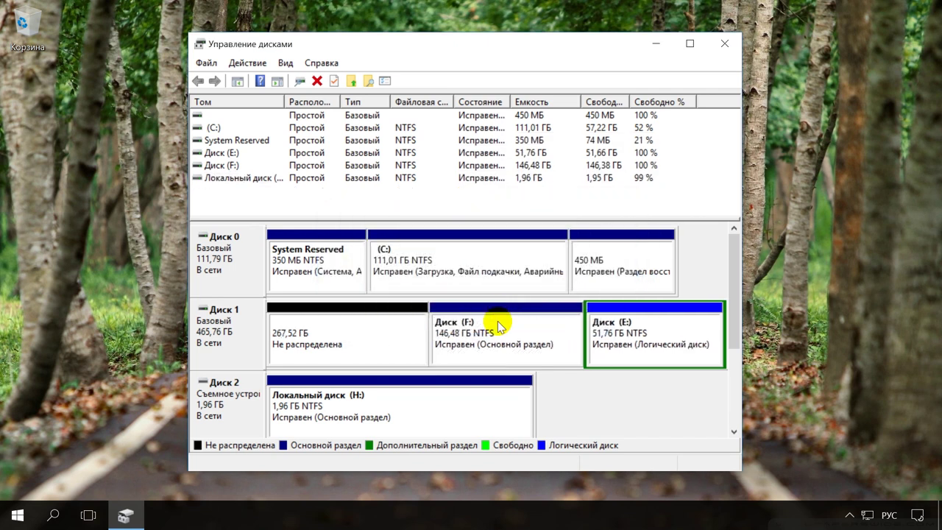
Step: Delete the remaining volumes F: and E: on Disk 1, accepting the loss of their data
right_click(496, 336)
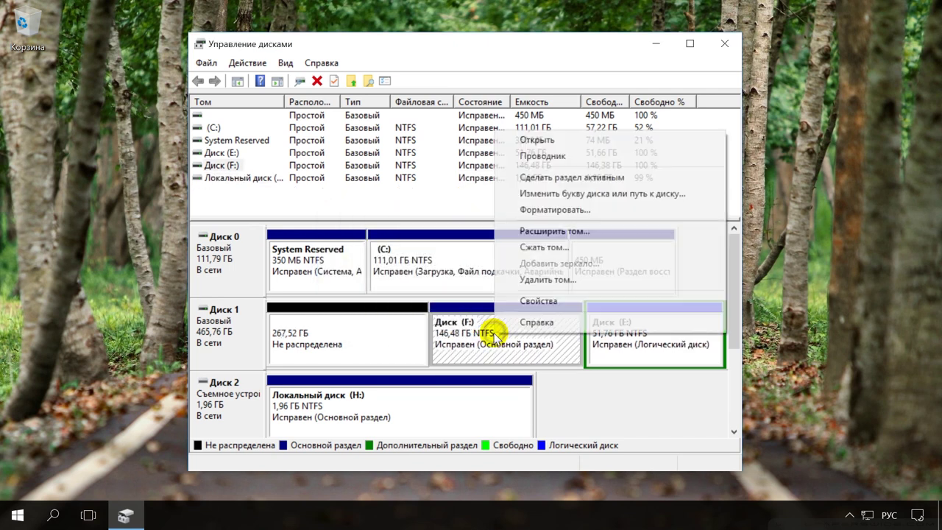
click(552, 281)
click(520, 315)
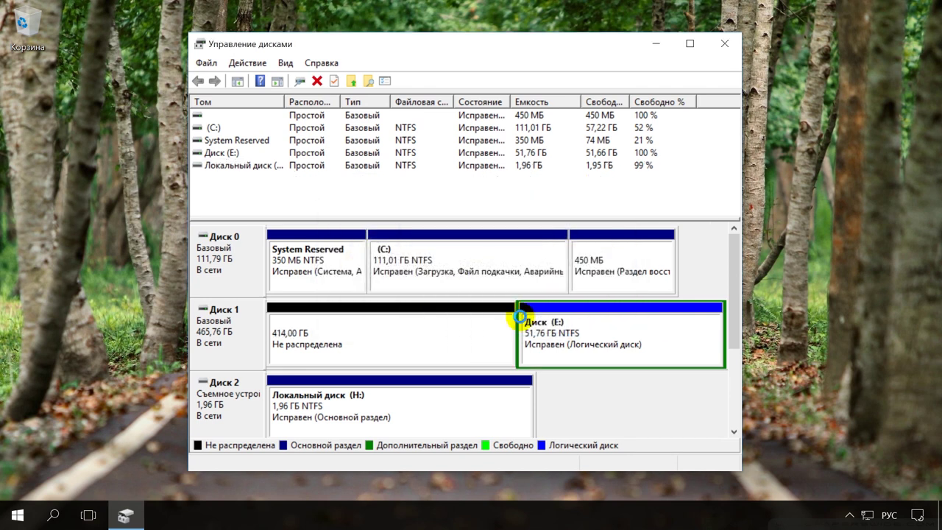
right_click(548, 333)
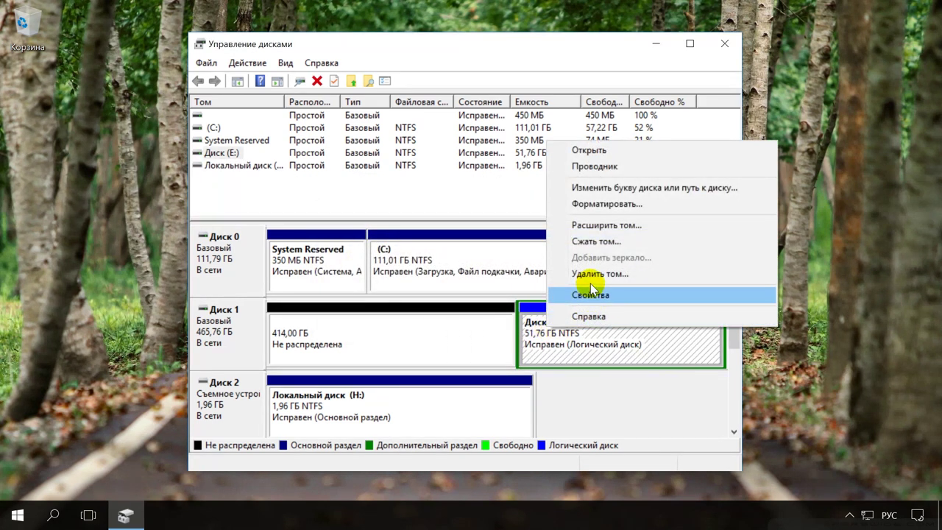
click(590, 273)
click(529, 317)
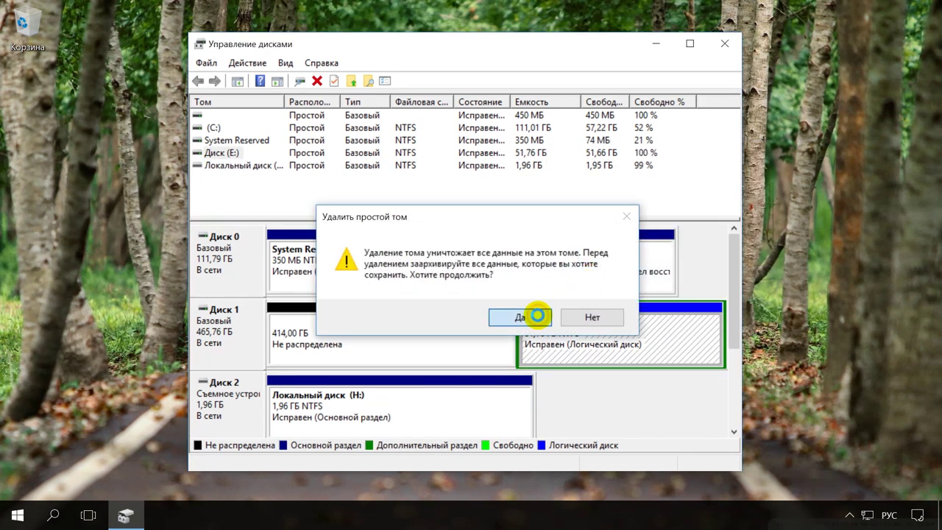
Step: Create a simple 476937 MB volume on Disk 1's unallocated space with letter D, quick-formatted as NTFS and labelled Новый том
right_click(513, 343)
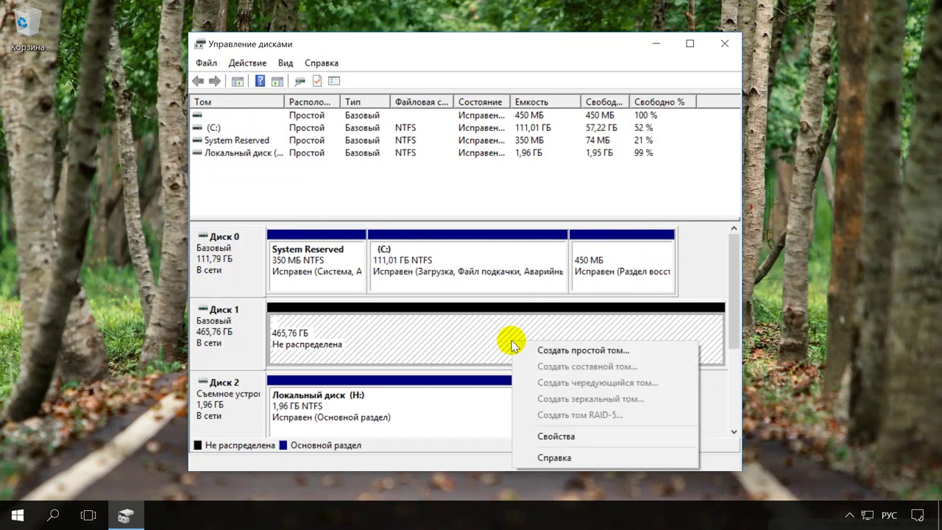
click(557, 351)
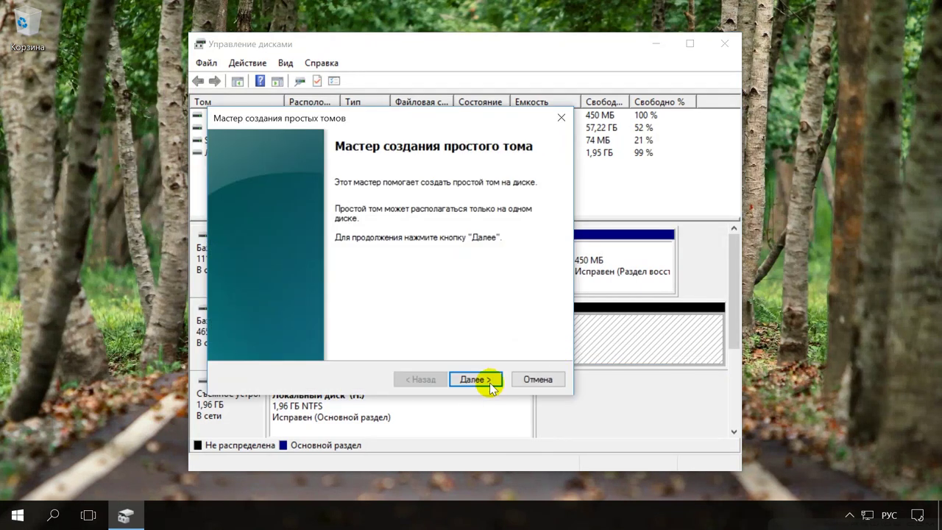
click(471, 380)
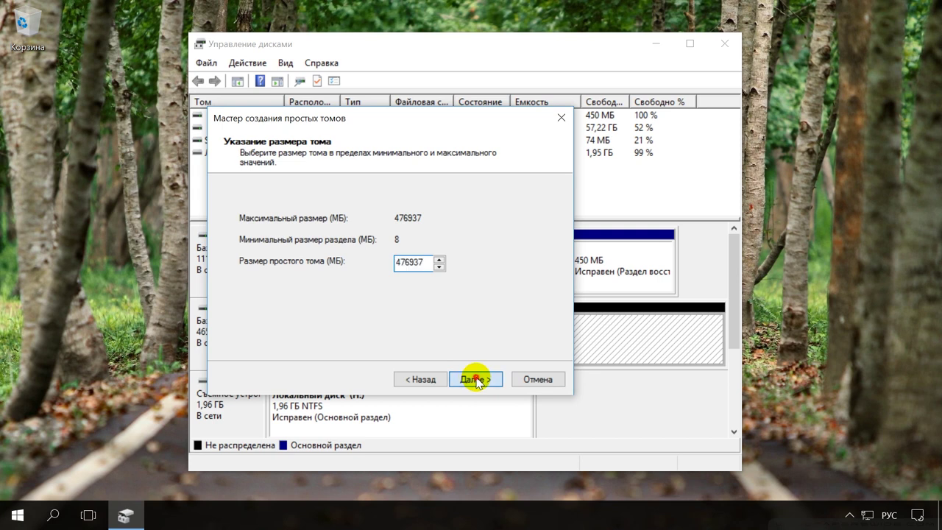
click(477, 379)
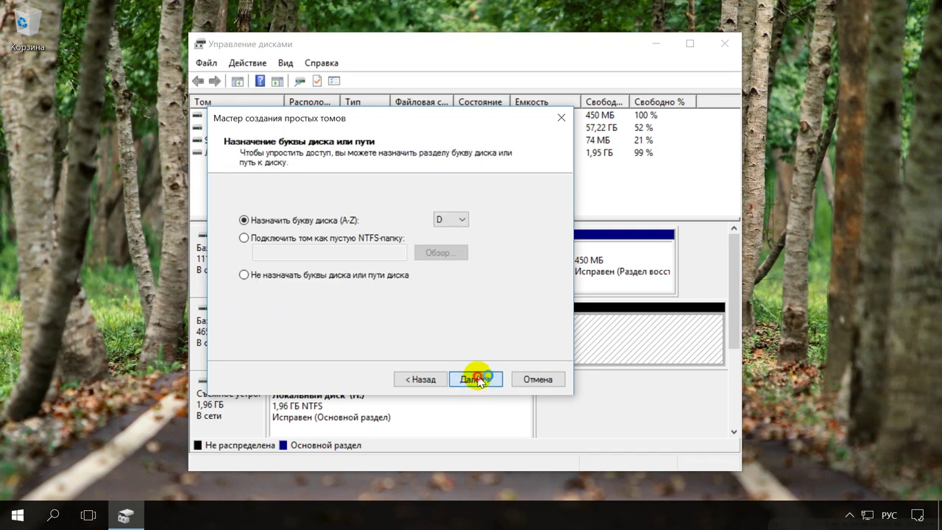
click(479, 379)
click(479, 380)
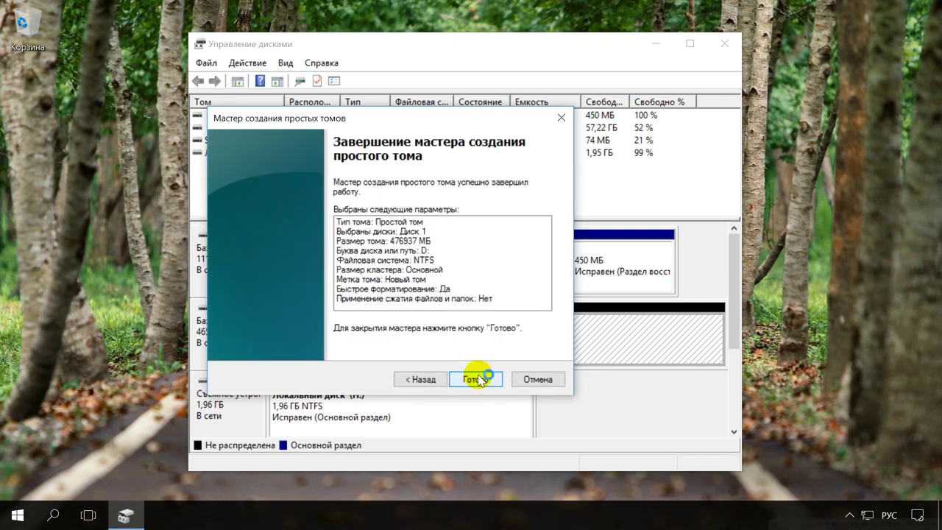
click(479, 380)
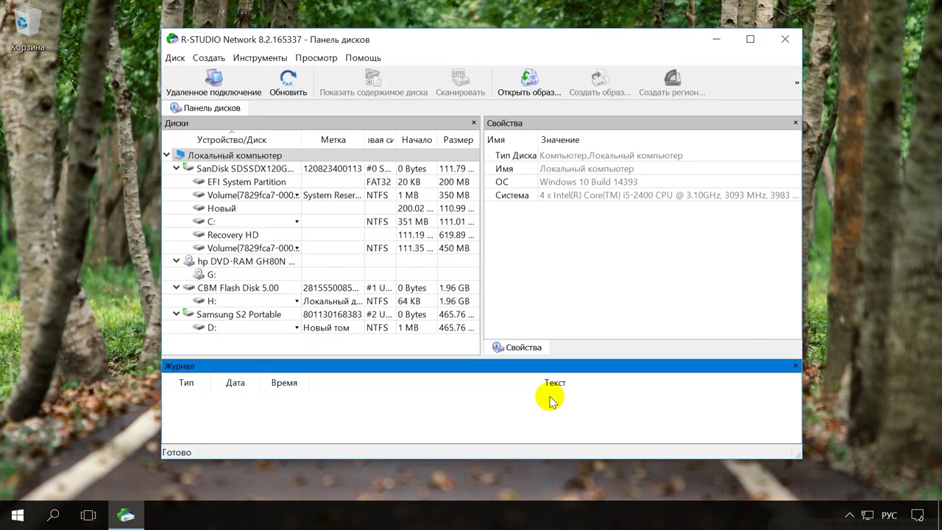
Step: In R-STUDIO, collapse the other drives and scan the whole Samsung S2 Portable disk with known file types and the detailed view
click(175, 168)
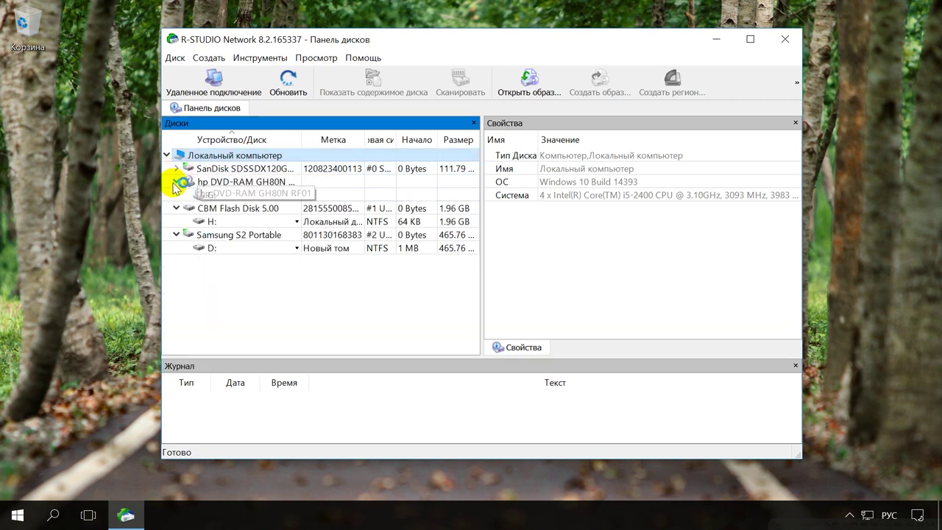
click(177, 182)
click(176, 195)
click(197, 208)
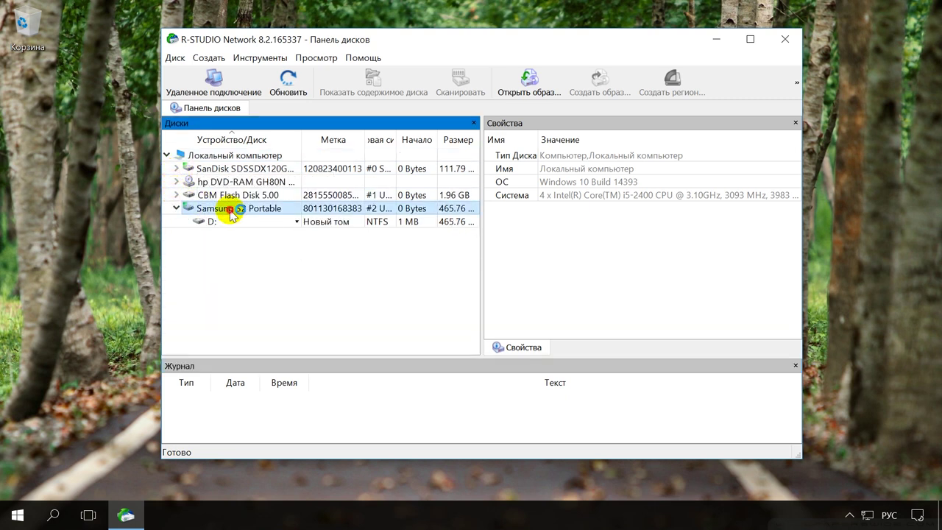
click(475, 82)
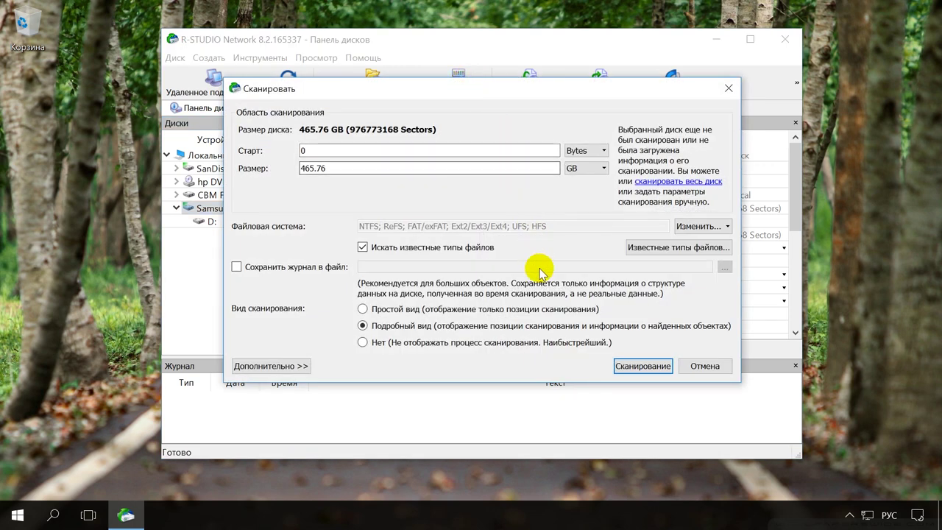
click(643, 365)
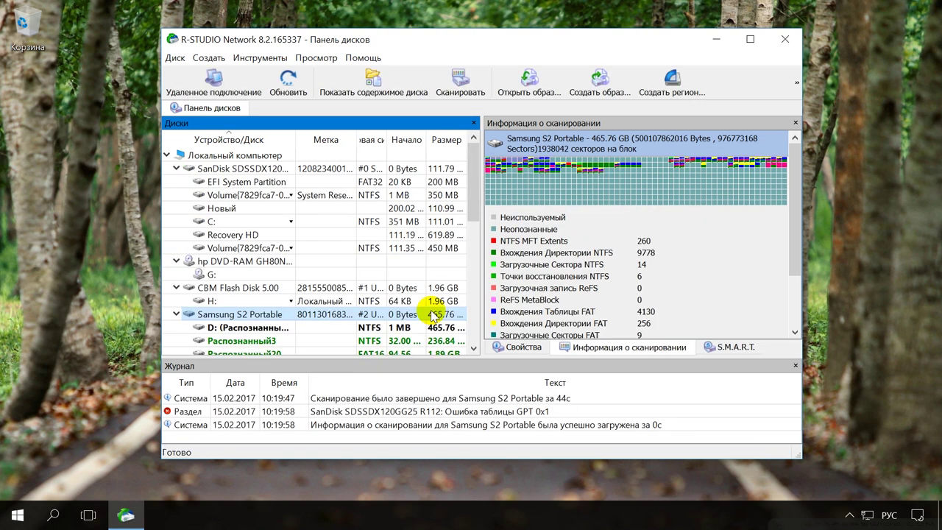
Step: Show the contents of the recognized partition Распознанный7 on the Samsung S2 Portable disk
scroll(400, 270, down, 4)
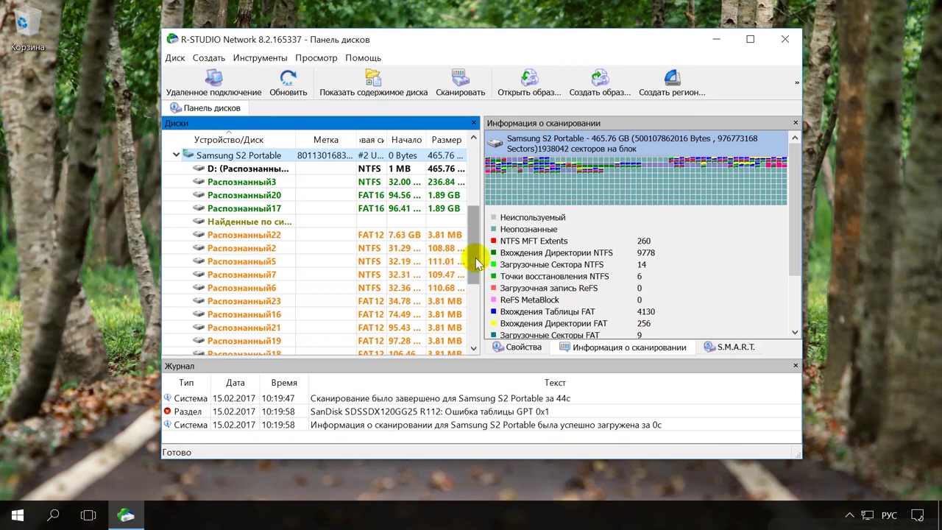
right_click(253, 274)
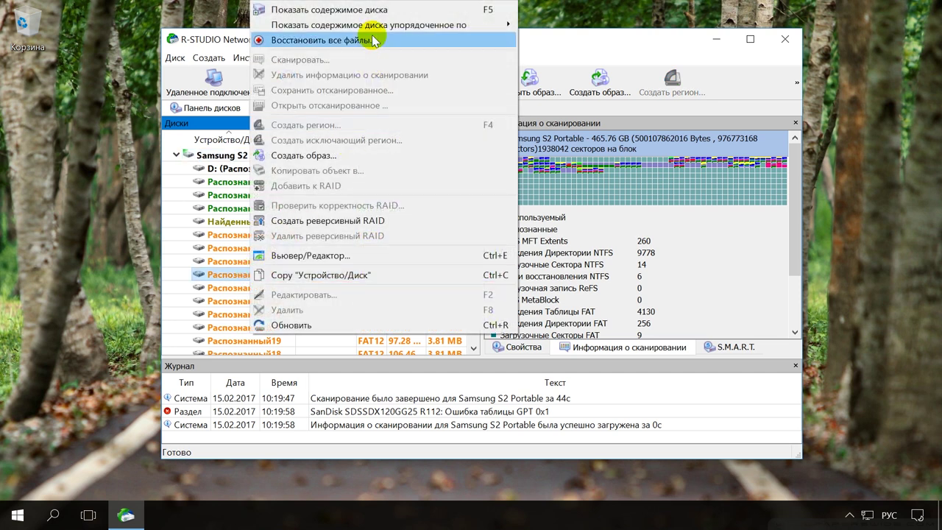
click(370, 11)
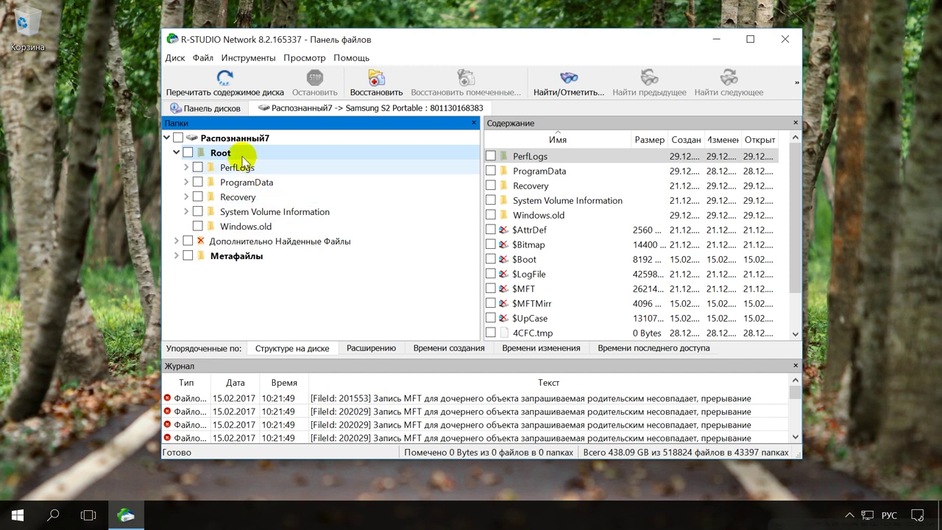
Step: Return to the disk list and show the contents of the partition D: (Распознанный4) on the Samsung S2 Portable
click(212, 108)
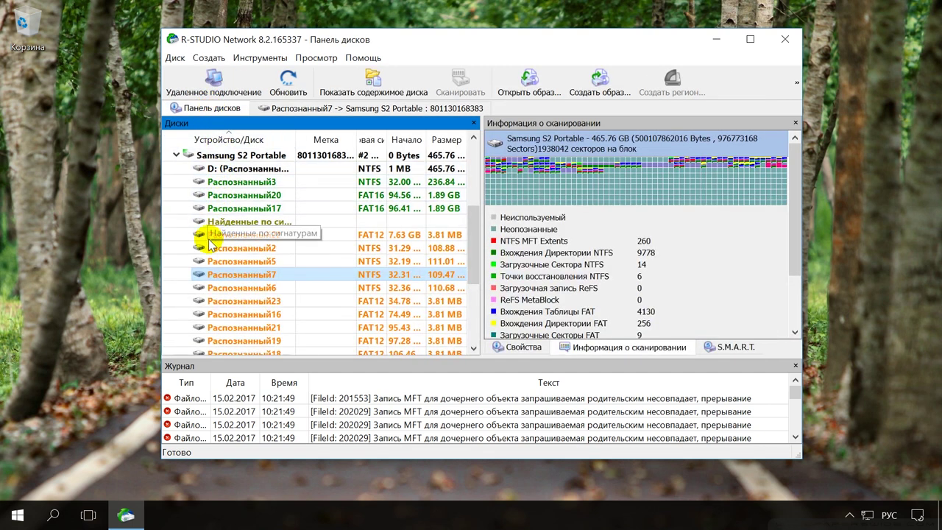
click(261, 170)
right_click(262, 168)
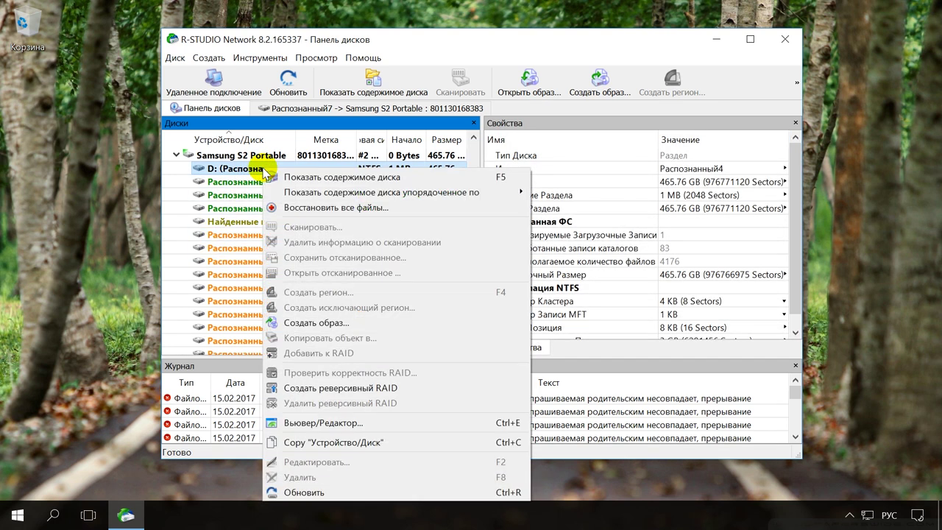
click(318, 178)
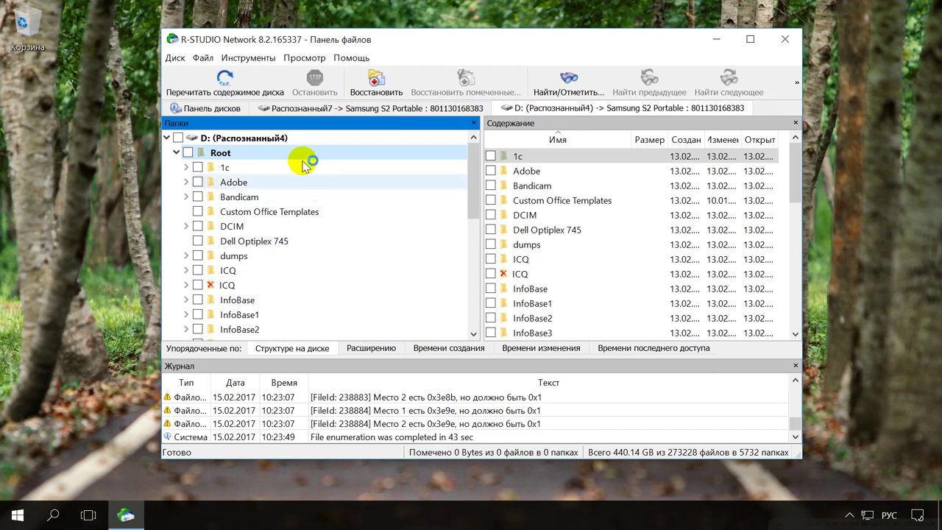
Step: Look through the folders found on D:, mark the entire Root folder and recover it to the Desktop with the default options
scroll(265, 184, down, 5)
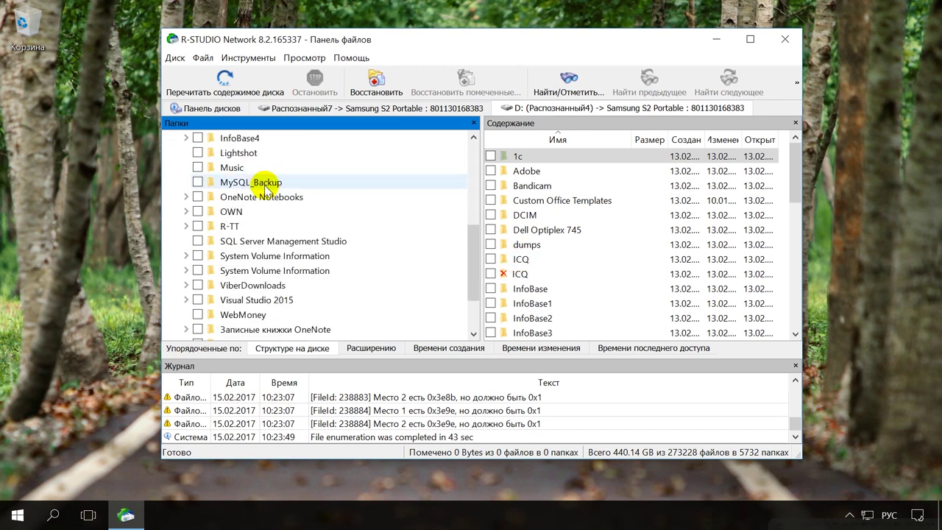
scroll(264, 188, down, 2)
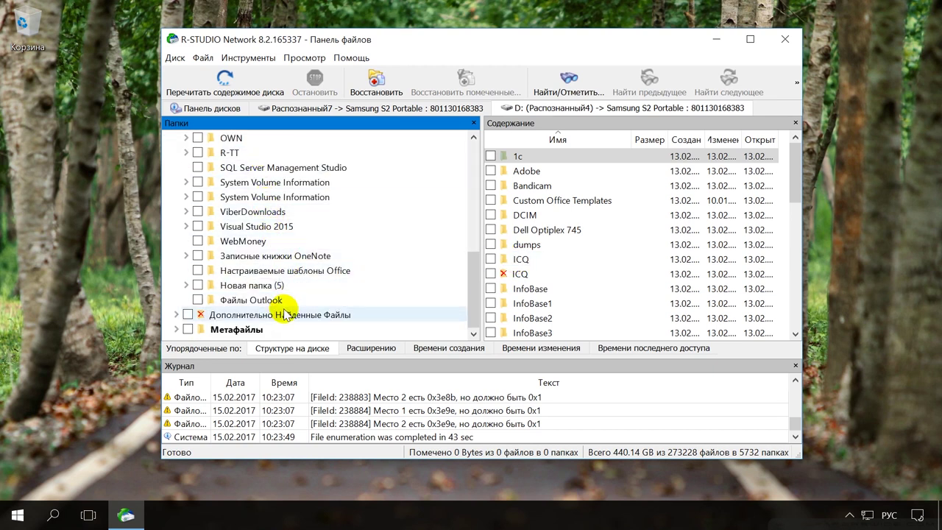
scroll(284, 313, up, 7)
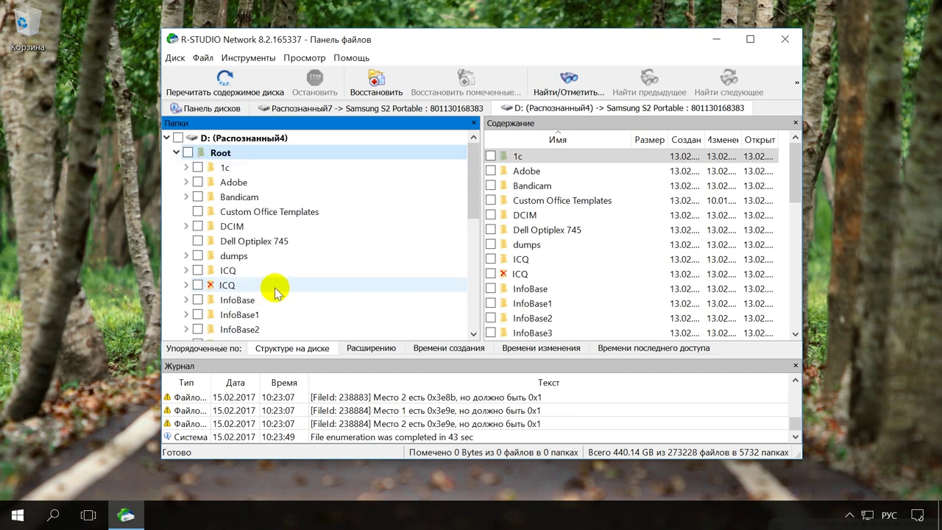
click(189, 152)
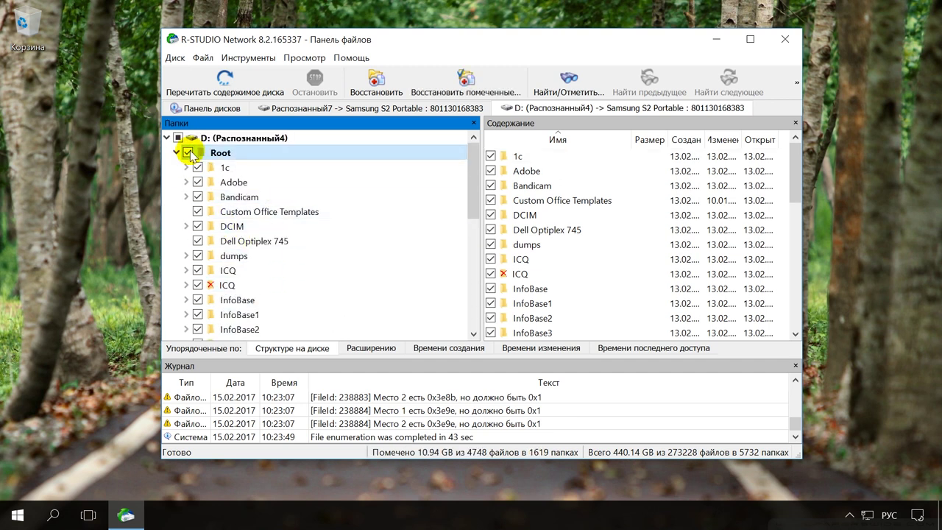
click(376, 87)
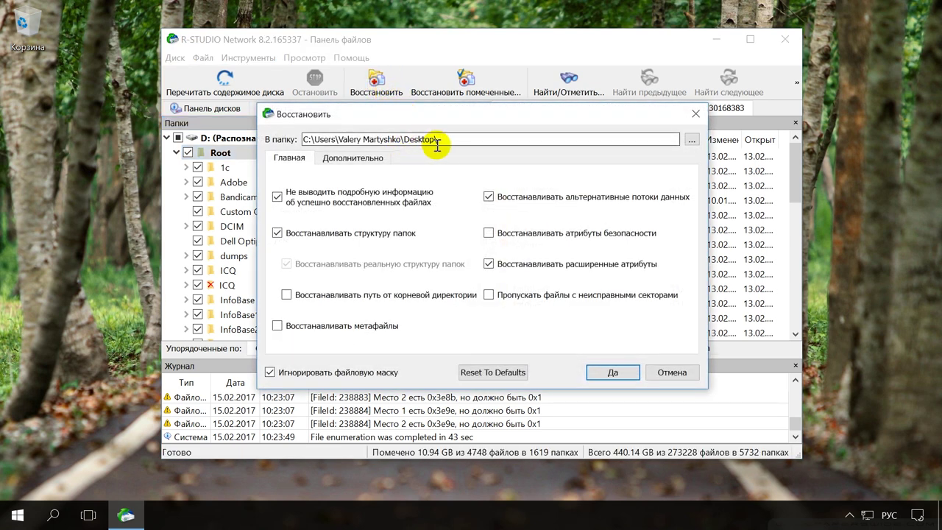
click(614, 372)
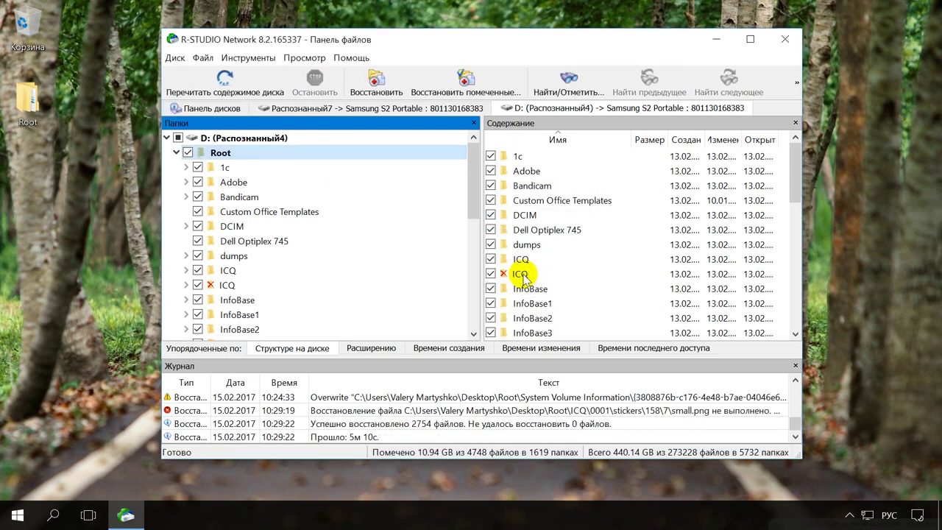
Step: Open the recovered Root folder on the desktop in File Explorer and look through its contents
click(34, 107)
double_click(33, 106)
drag(567, 130, 503, 65)
scroll(468, 286, down, 1)
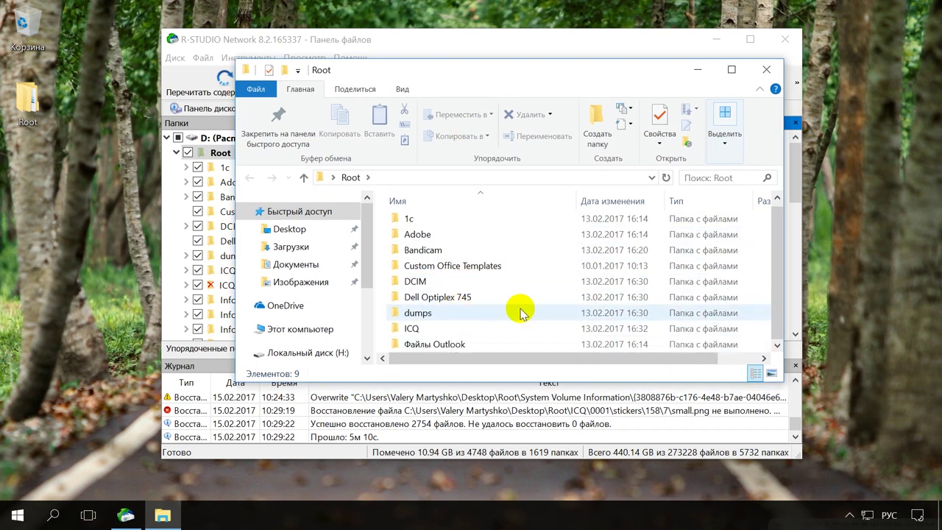
Step: Close the Root folder window, minimize R-STUDIO, switch to Hetman Partition Recovery and dismiss its startup wizard and preview pane
click(767, 70)
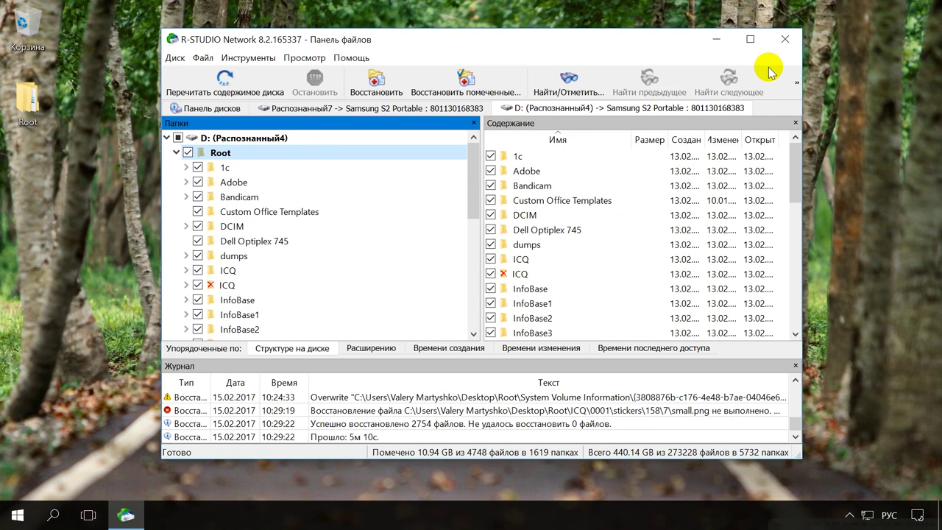
click(716, 41)
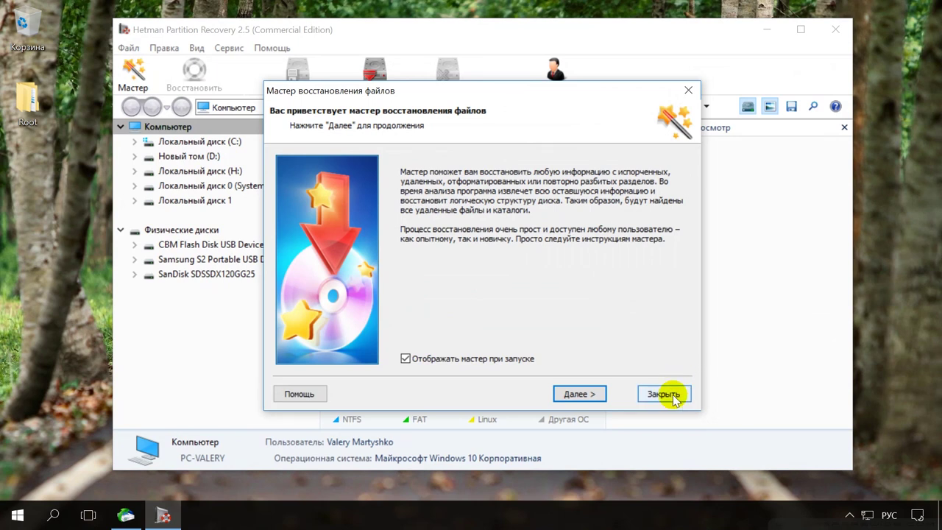
click(664, 394)
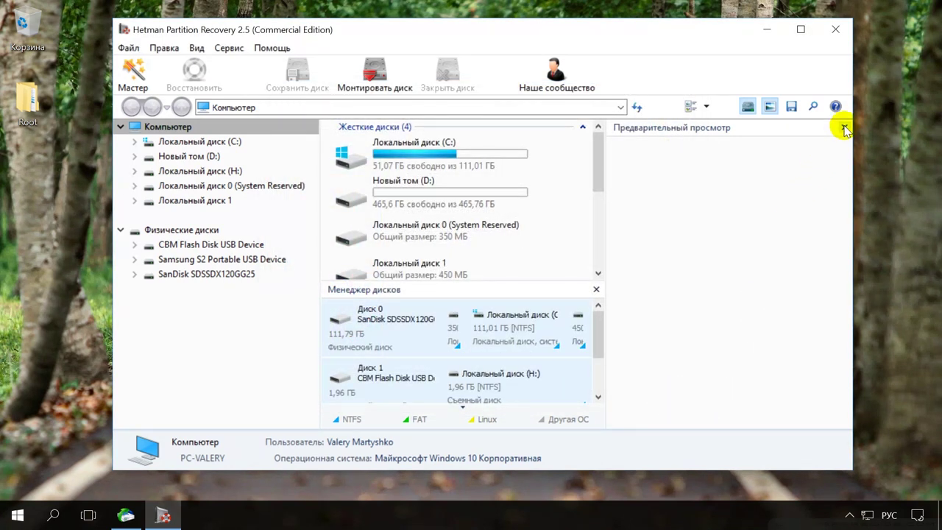
click(844, 127)
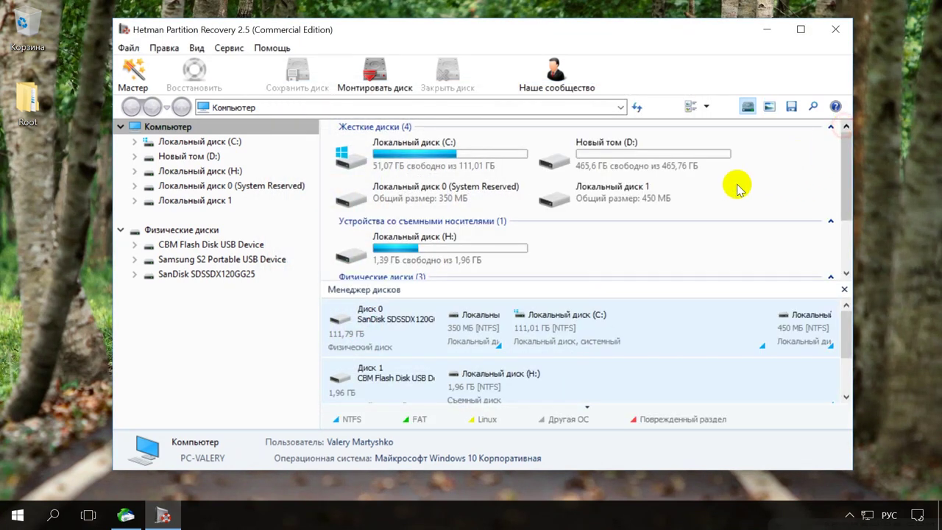
Step: Run a full analysis of the Samsung S2 Portable USB Device with NTFS, FAT and deep analysis enabled
double_click(184, 260)
drag(479, 89, 498, 89)
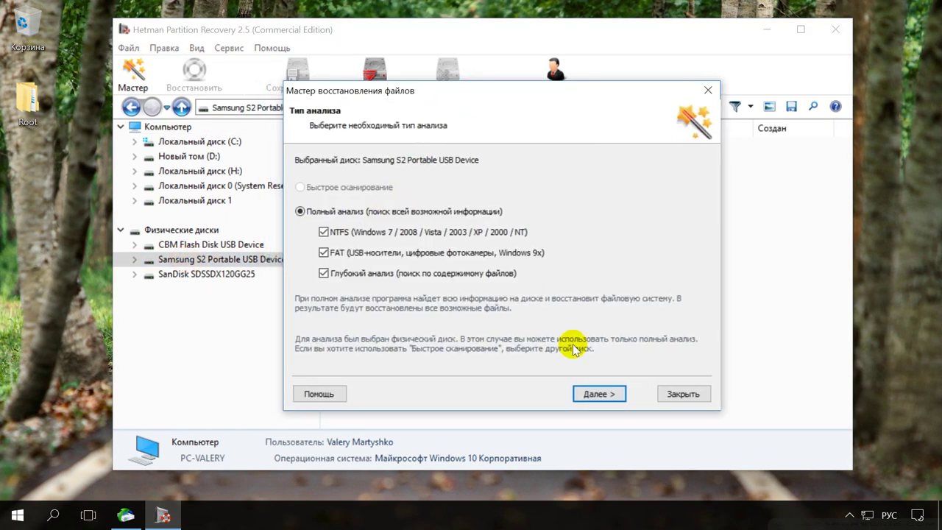
click(600, 394)
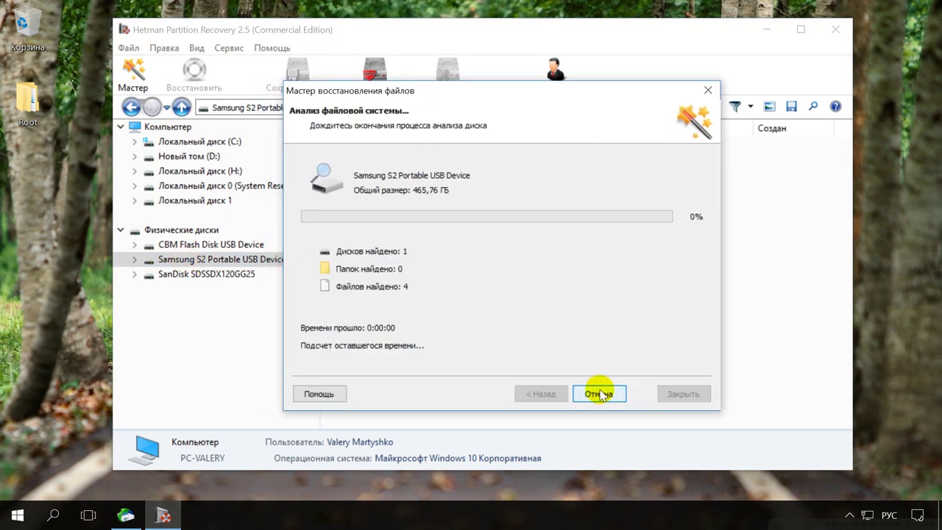
click(600, 393)
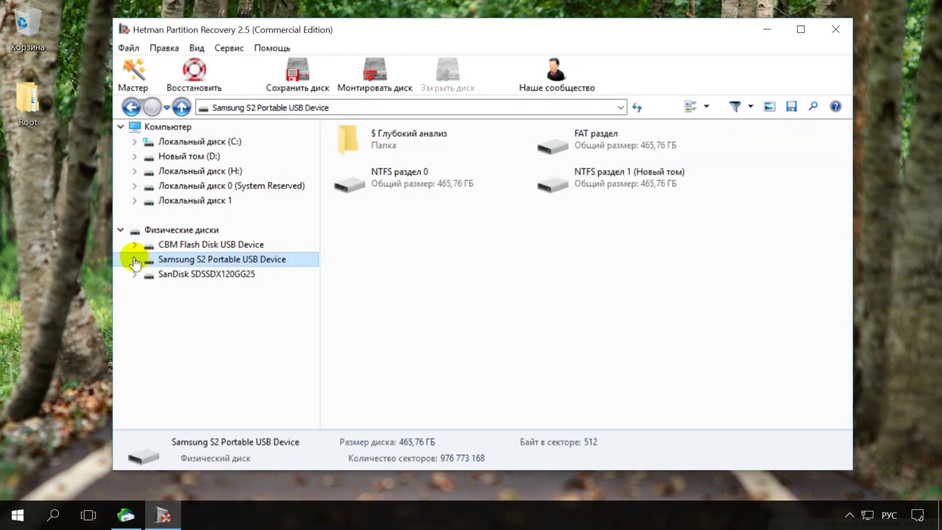
Step: Expand the analysed Samsung S2 Portable USB Device and show the contents of NTFS раздел 1 (Новый том)
click(135, 259)
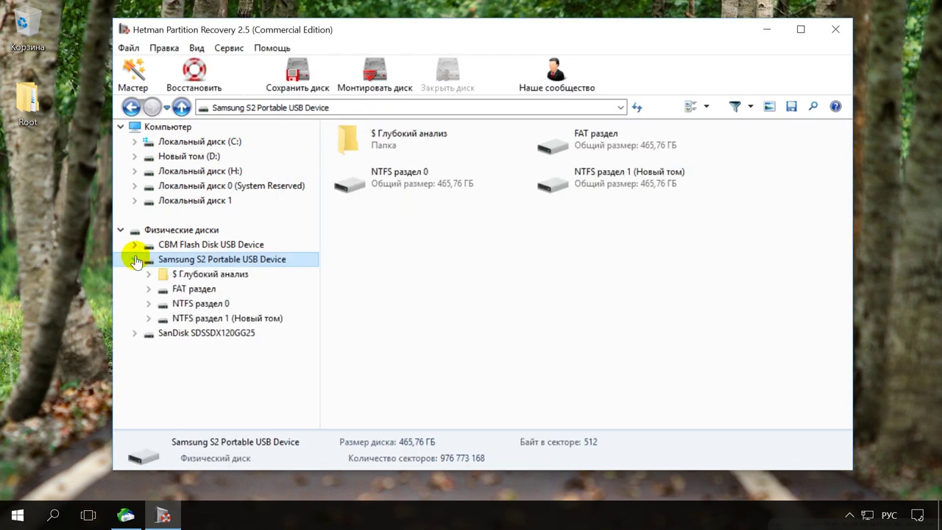
double_click(237, 318)
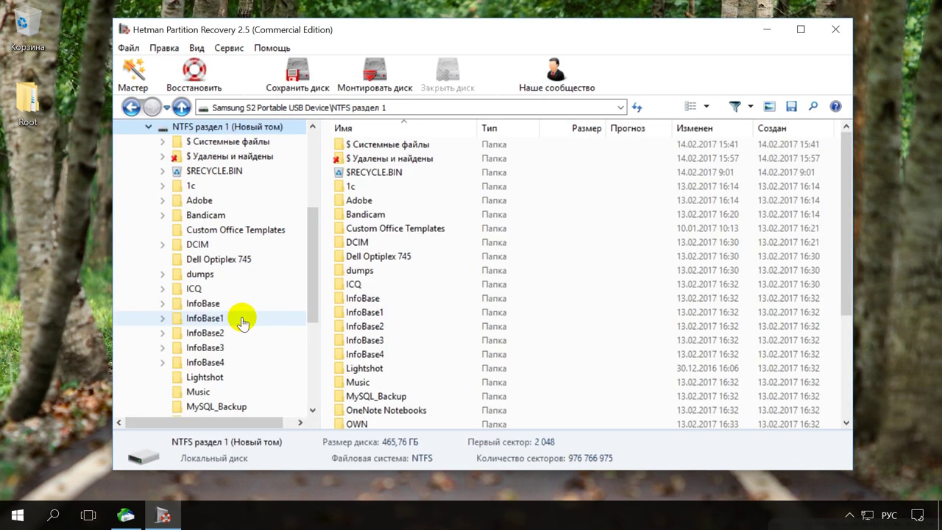
scroll(237, 313, up, 5)
Step: Run a quick scan of Локальный диск (H:) and finish the recovery wizard
click(135, 171)
click(349, 189)
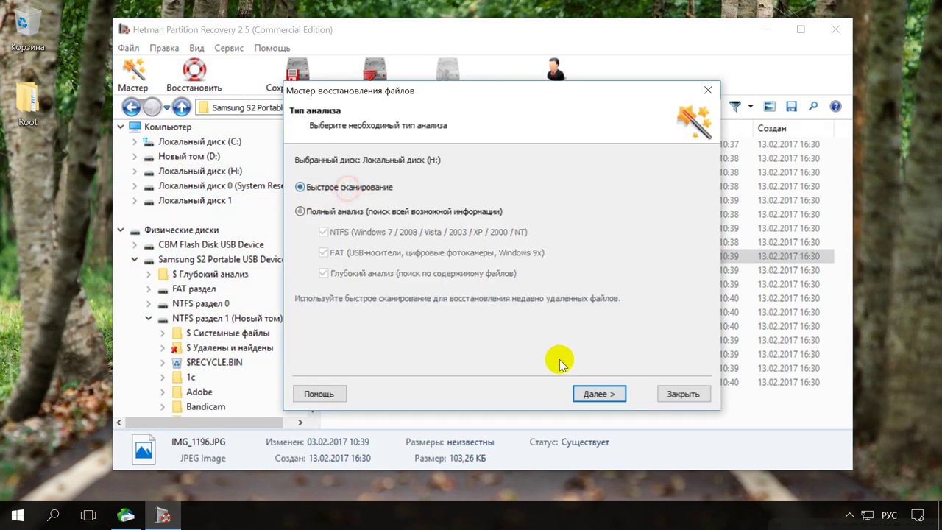
click(599, 393)
click(599, 394)
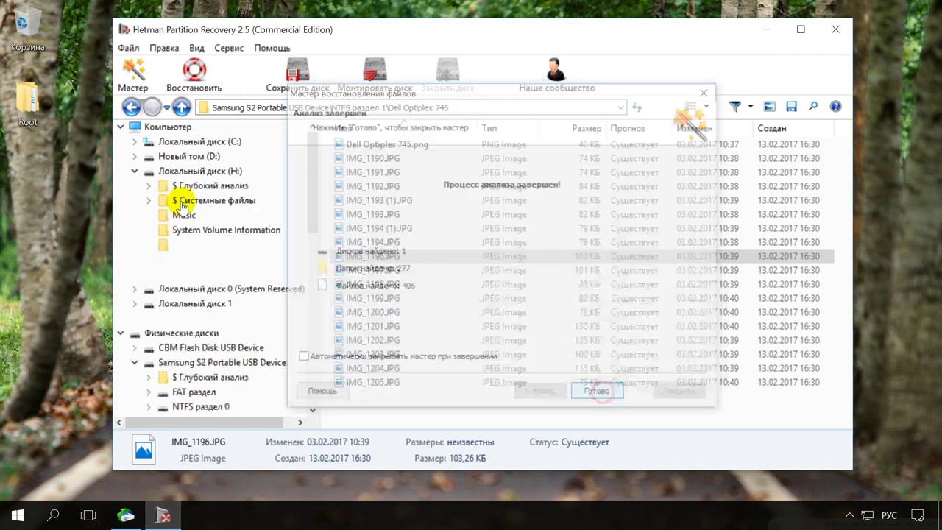
Step: Open the Фотографии folder on H:, turn on the preview pane and preview several of its JPEG images
click(197, 274)
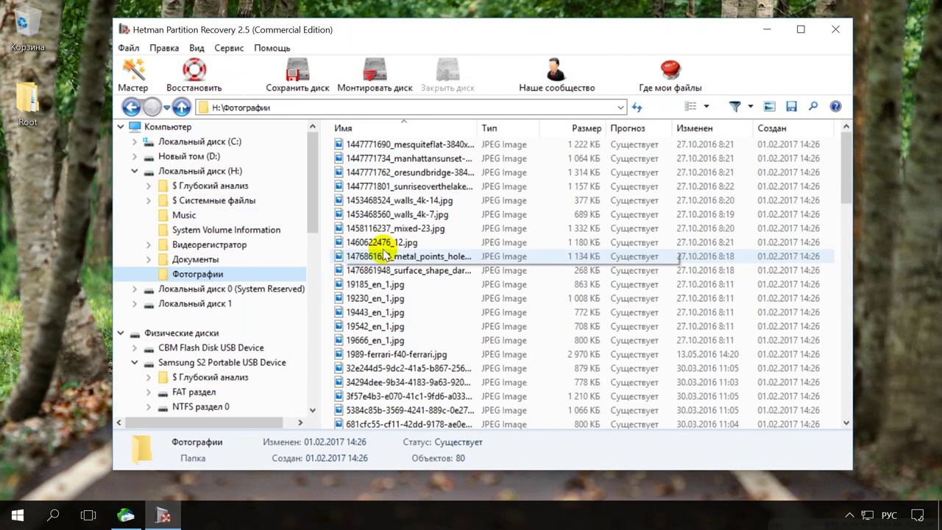
click(373, 257)
click(769, 107)
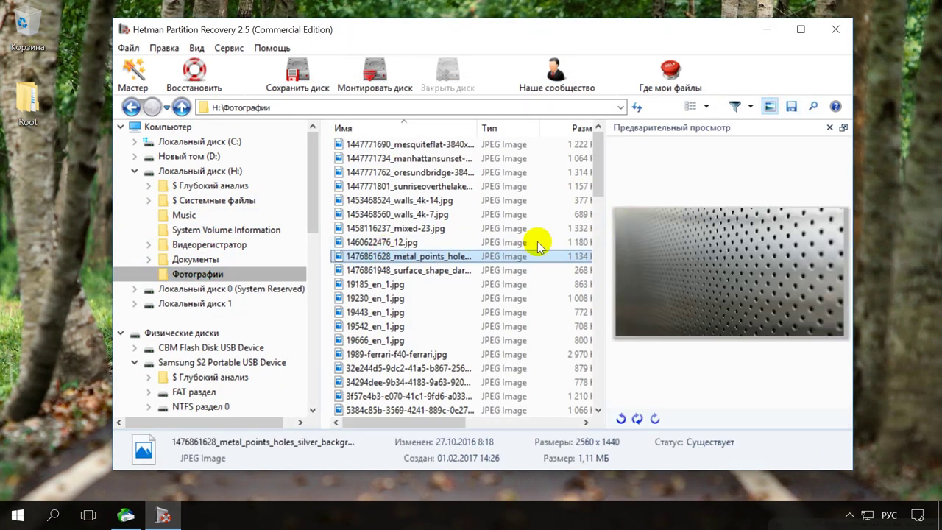
click(379, 214)
click(388, 171)
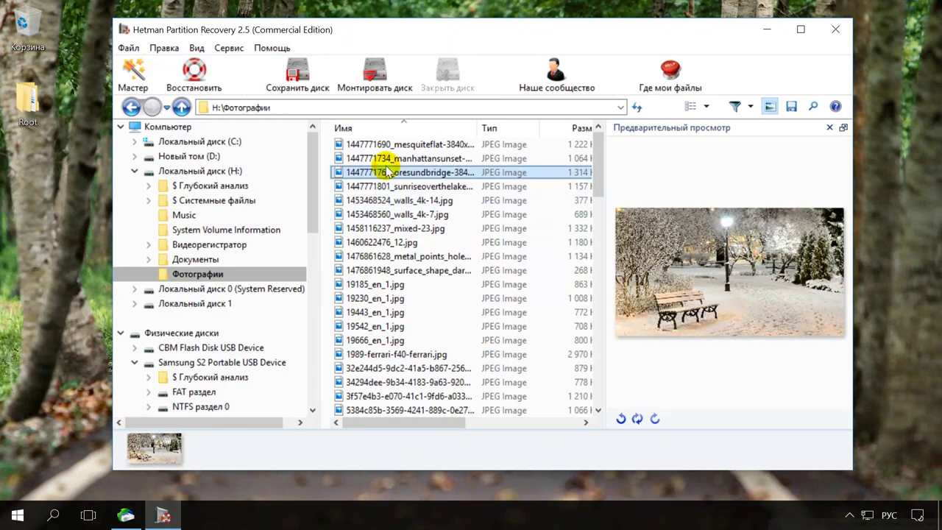
click(385, 367)
Step: Review the options for saving the whole Samsung S2 Portable USB Device as a disk image, without saving one
click(221, 362)
scroll(250, 331, down, 3)
scroll(263, 318, down, 1)
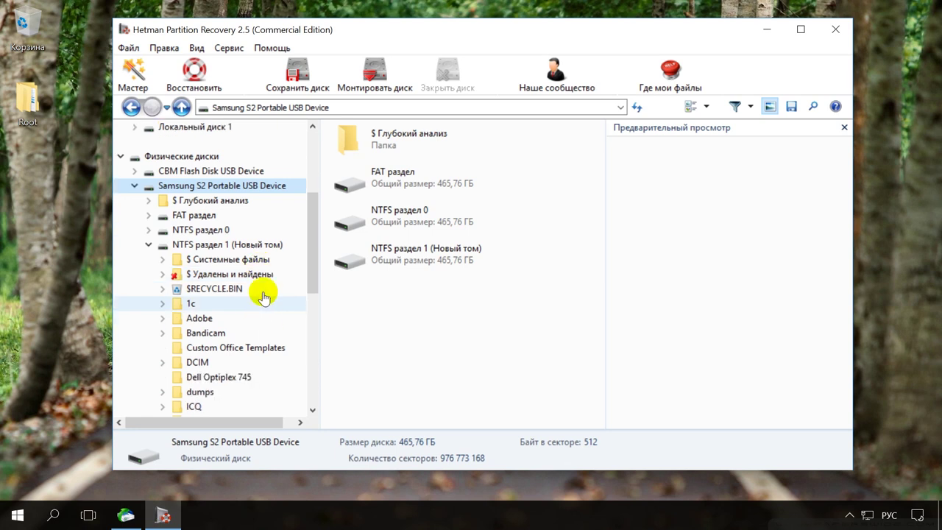
click(293, 80)
drag(456, 77, 496, 72)
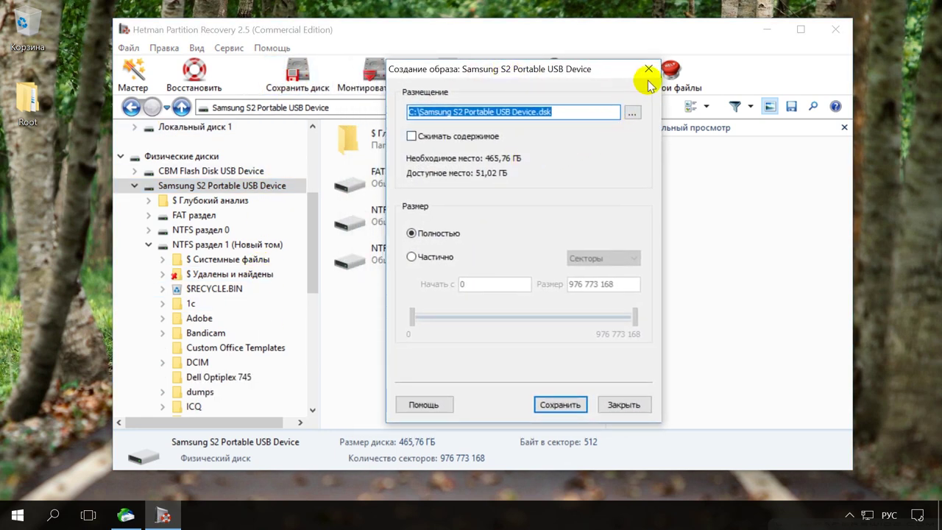
click(649, 68)
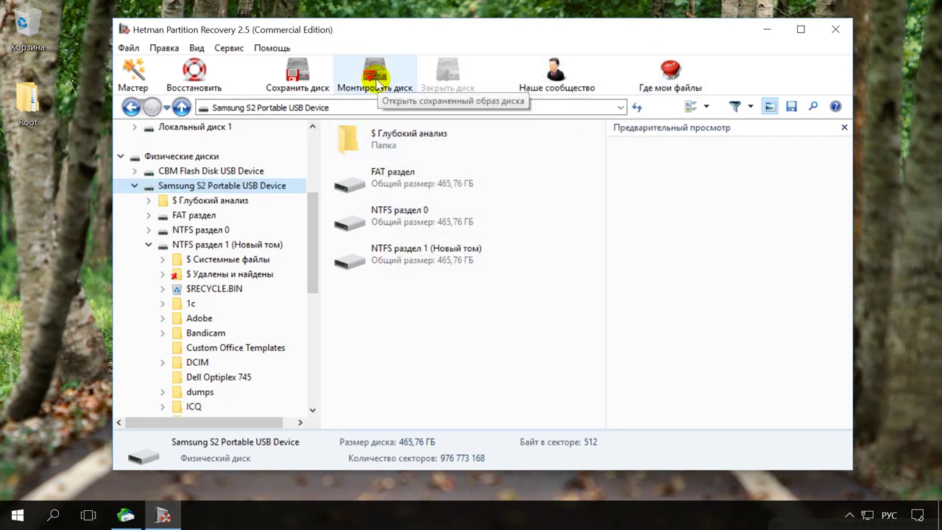
Step: Mount the disk image Windows 10.vmdk from the network Server share's Virtual Machines\VMware\Windows 10 folder
click(376, 81)
drag(548, 126, 361, 91)
click(339, 360)
click(355, 331)
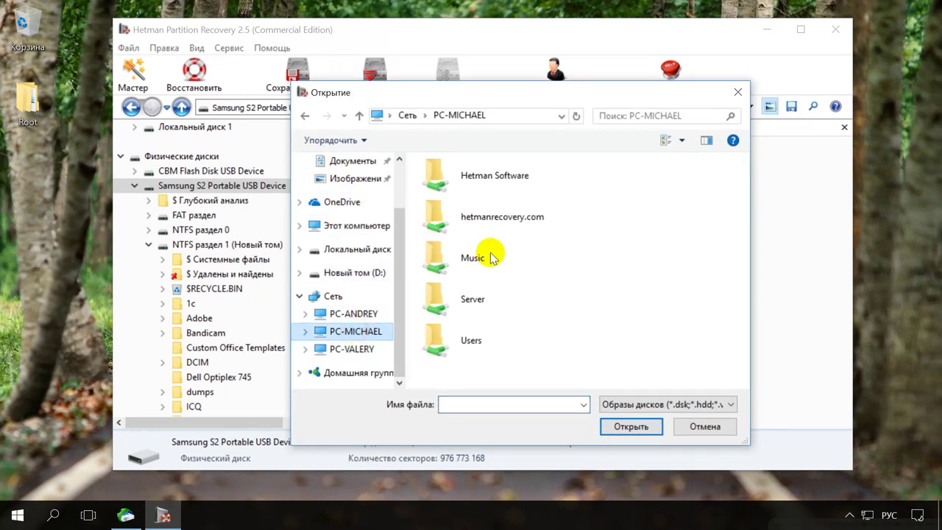
double_click(478, 296)
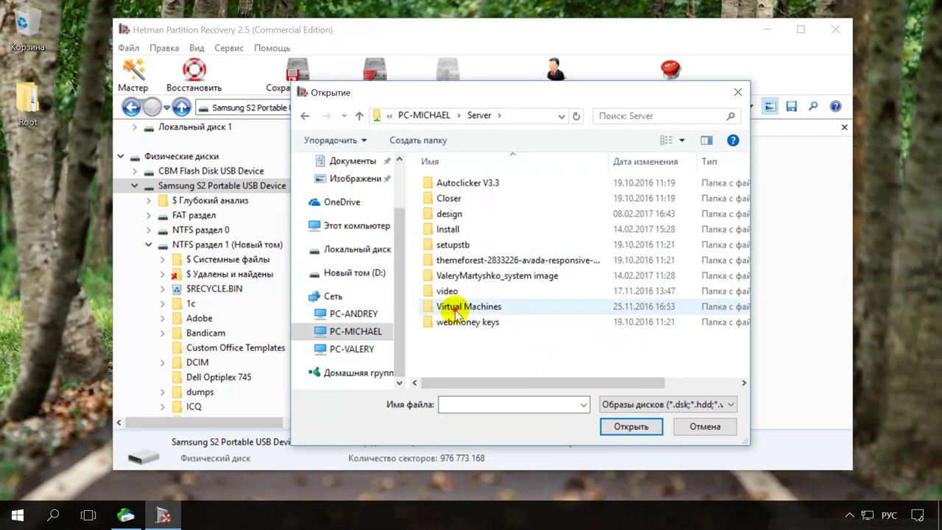
double_click(457, 313)
double_click(449, 213)
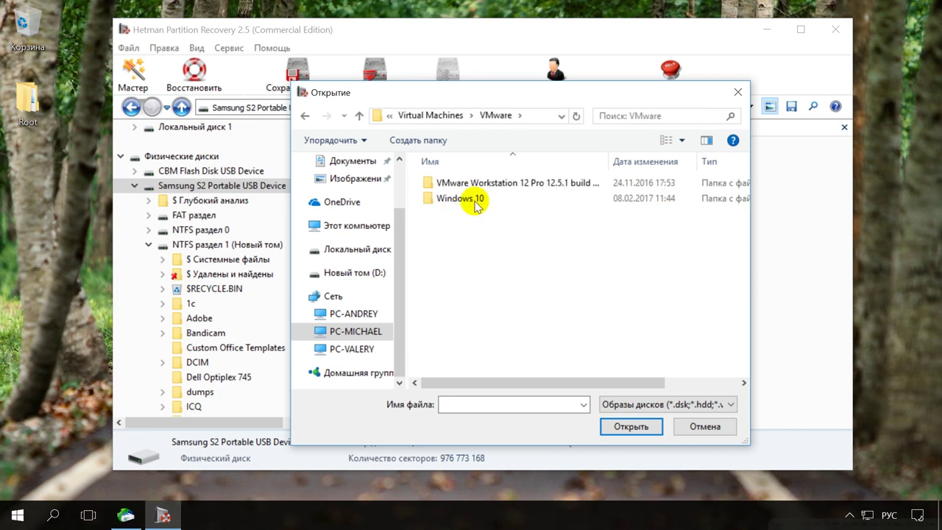
double_click(474, 199)
click(473, 199)
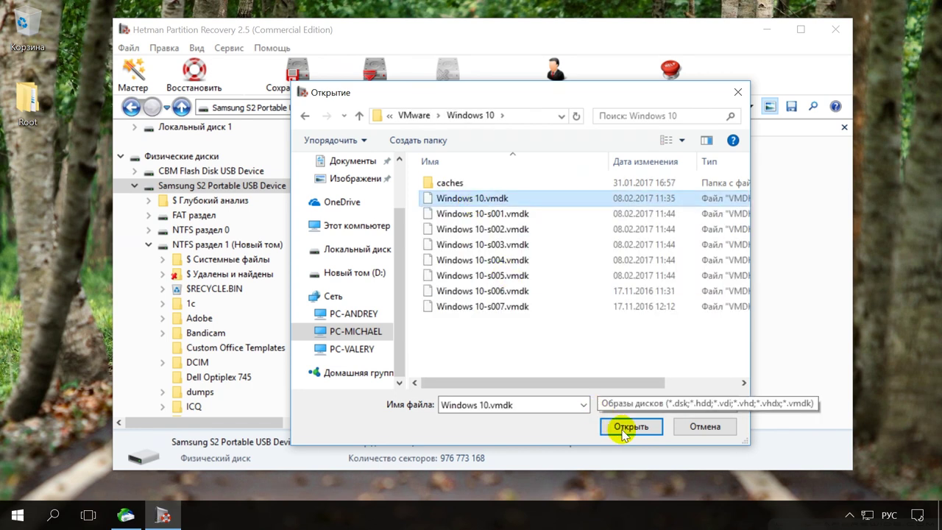
click(629, 426)
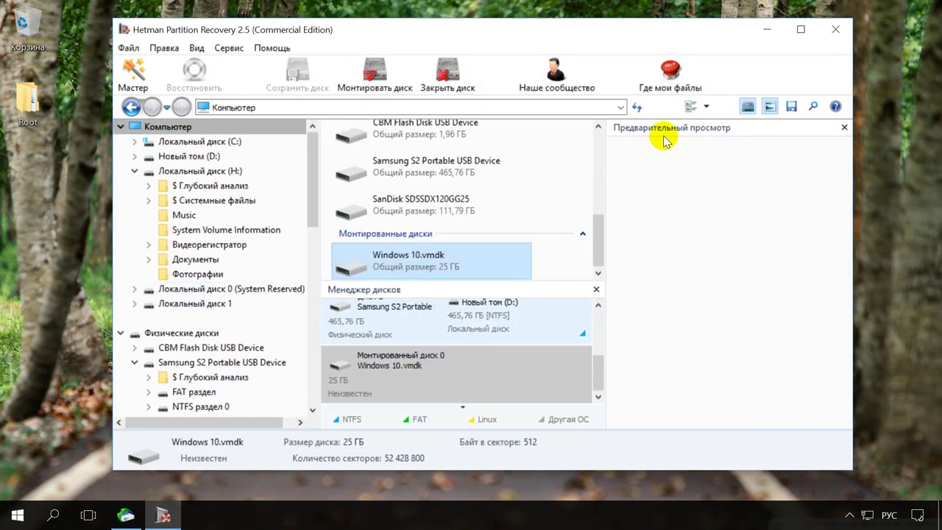
Step: Hide the preview pane and collapse the Samsung S2 Portable USB Device in the disk tree
click(844, 128)
scroll(252, 326, down, 2)
click(232, 332)
scroll(232, 332, down, 2)
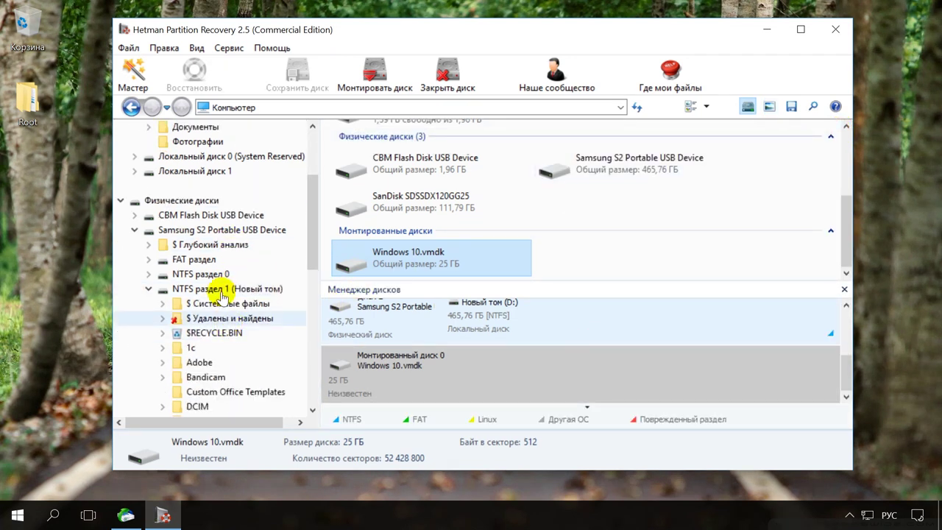
click(134, 185)
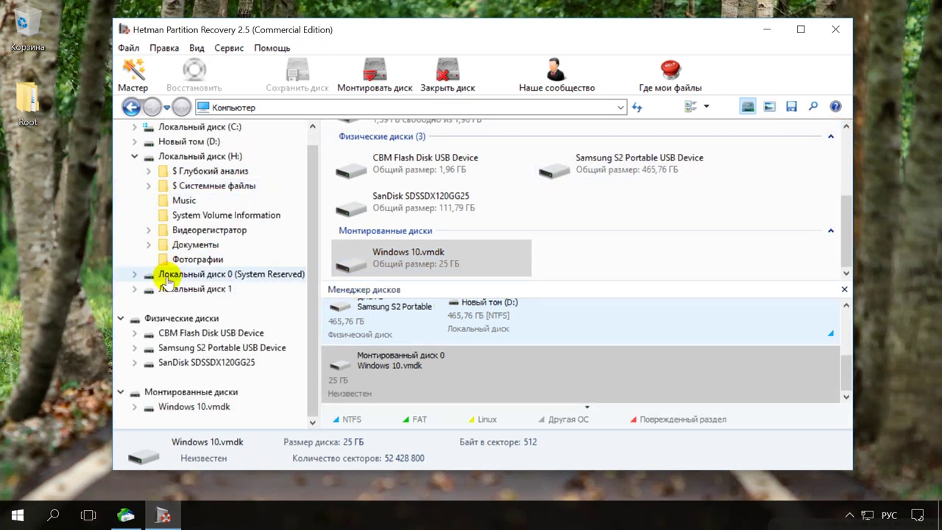
Step: Run a full analysis of the mounted Windows 10.vmdk with NTFS, FAT and deep analysis enabled
double_click(184, 318)
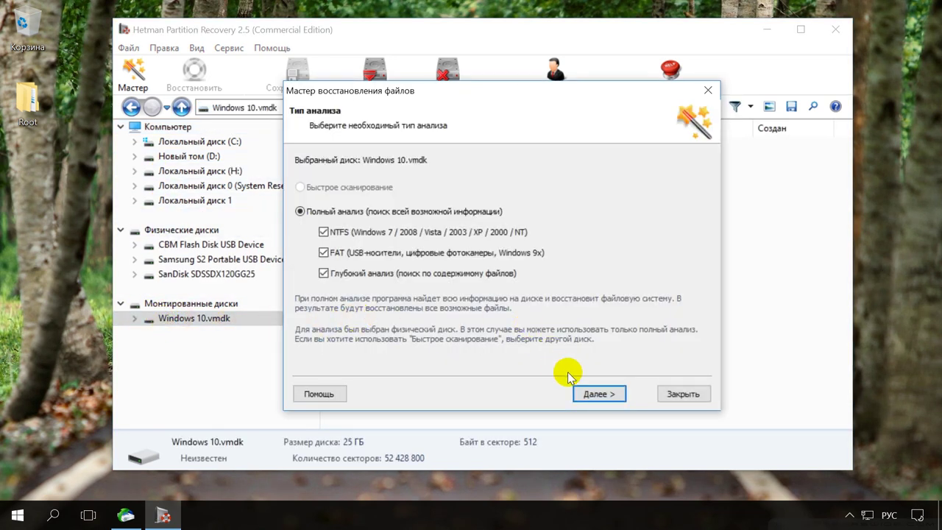
click(598, 393)
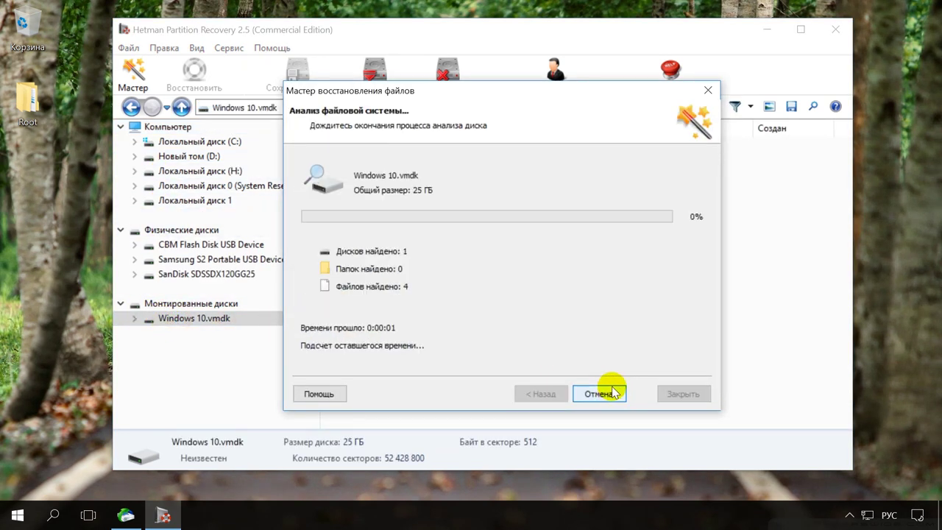
click(602, 393)
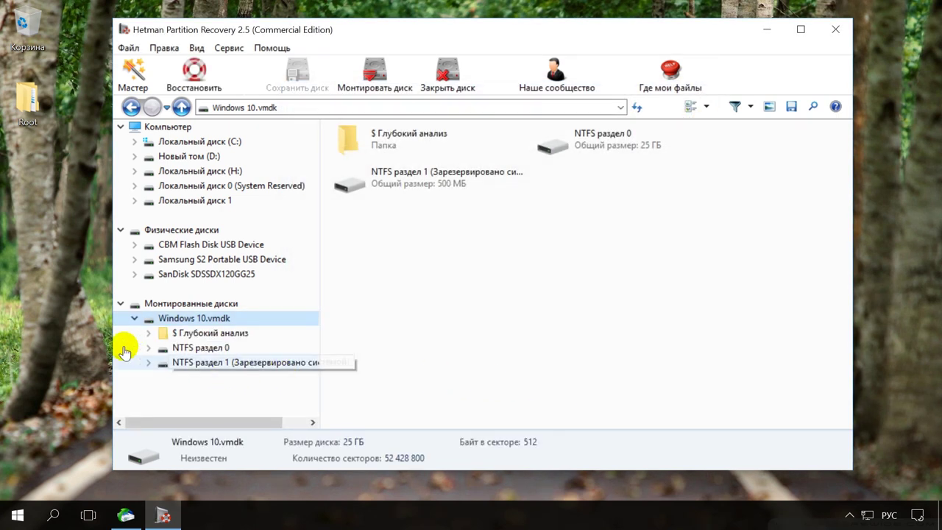
Step: Look through NTFS раздел 1 of Windows 10.vmdk, including its Recovery folder, and collapse the partition again
click(204, 368)
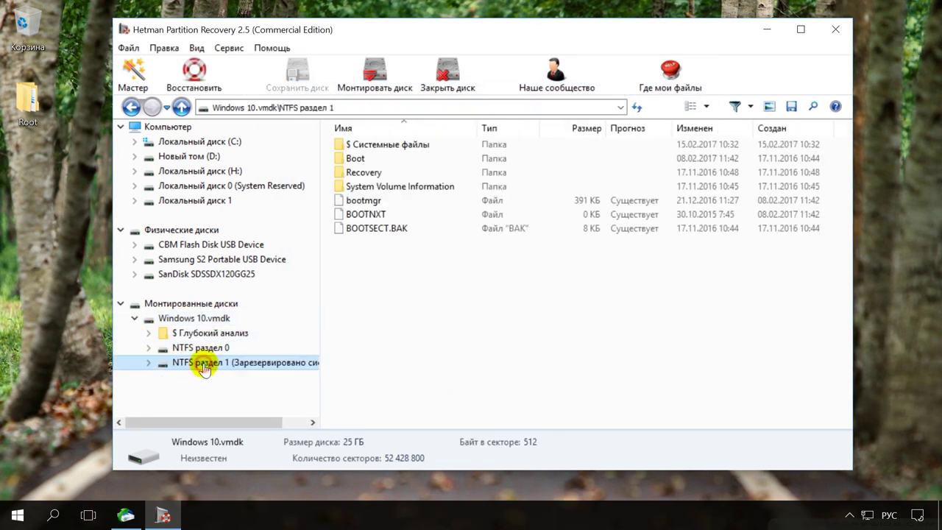
scroll(204, 368, down, 1)
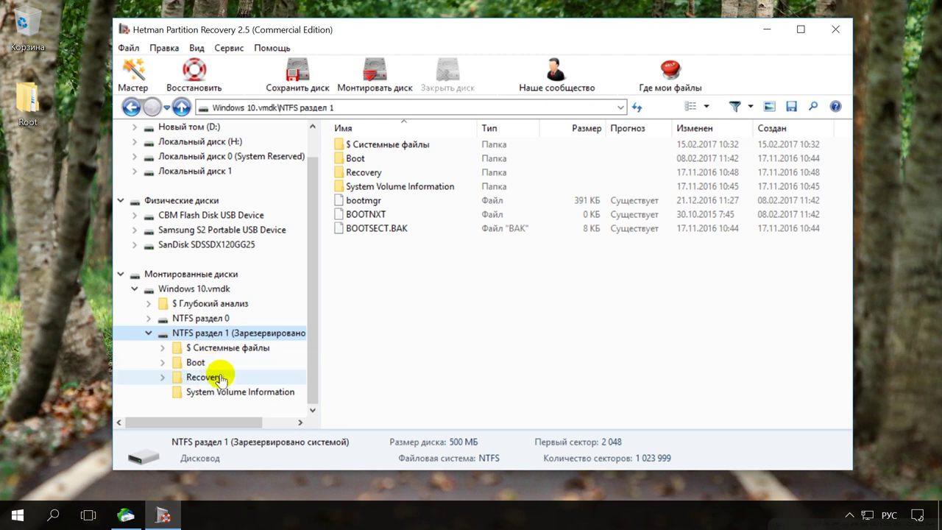
click(206, 377)
scroll(219, 372, down, 1)
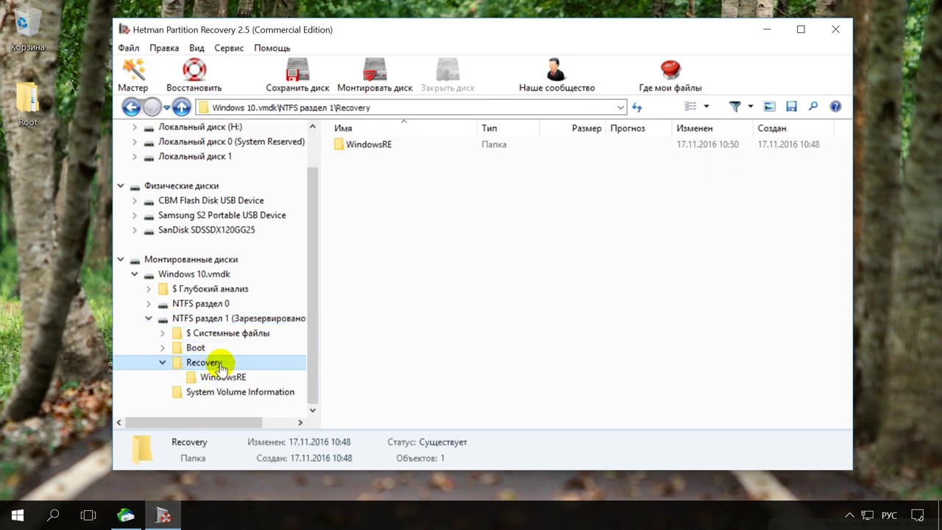
click(147, 317)
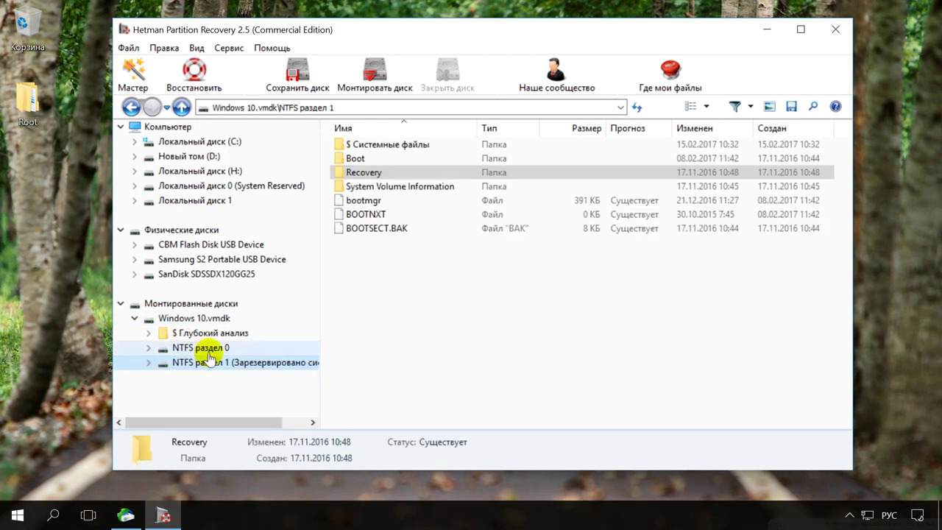